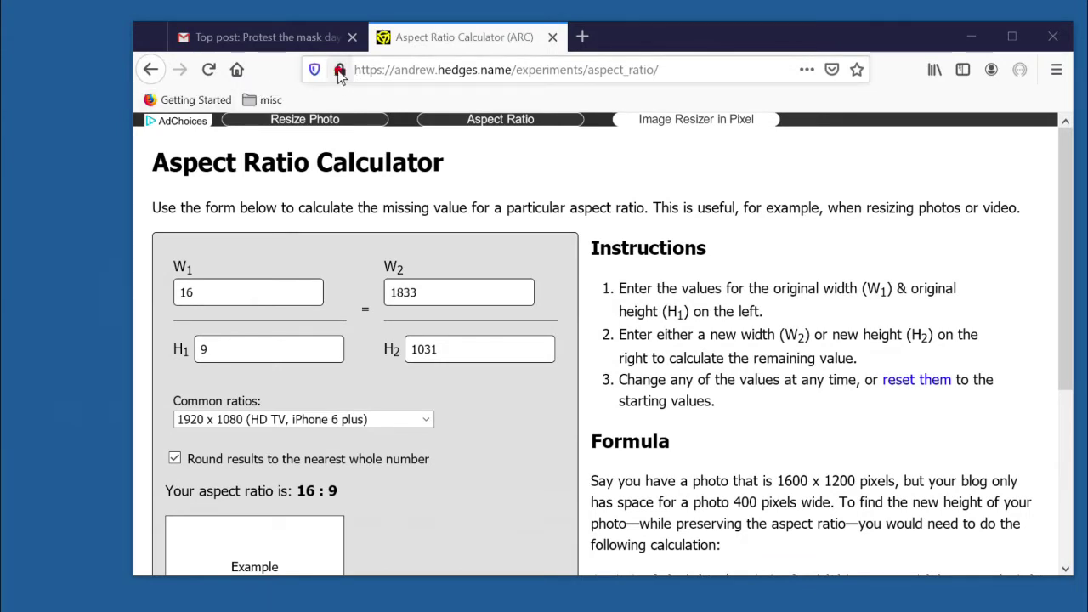
# Drag the calculator page onto the desktop as a shortcut named 'Aspect Ratio'.
pyautogui.moveTo(339, 70); pyautogui.dragTo(51, 214)
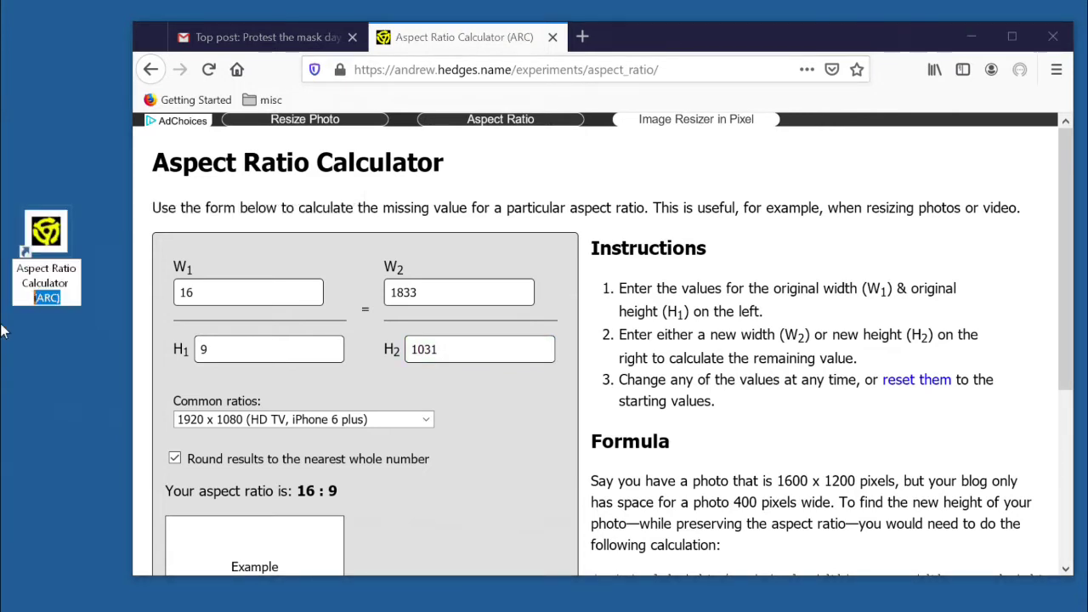
pyautogui.press('BackSpace')
pyautogui.press('BackSpace')
pyautogui.press('BackSpace')
pyautogui.press('BackSpace')
pyautogui.press('BackSpace')
pyautogui.press('BackSpace')
pyautogui.press('BackSpace')
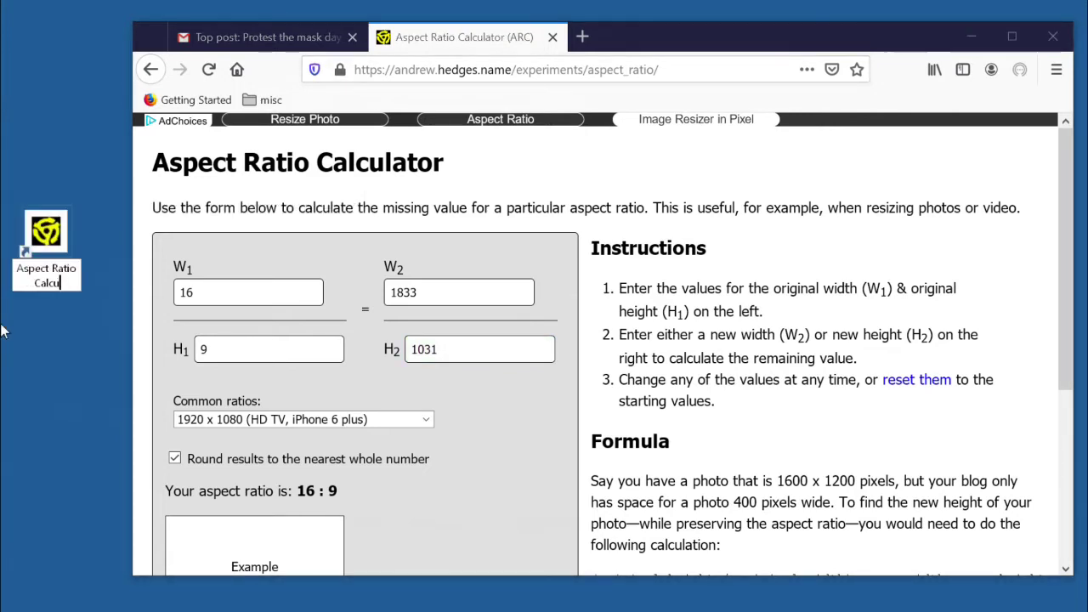
pyautogui.press('BackSpace')
pyautogui.press('BackSpace')
pyautogui.press('BackSpace')
pyautogui.press('BackSpace')
pyautogui.press('BackSpace')
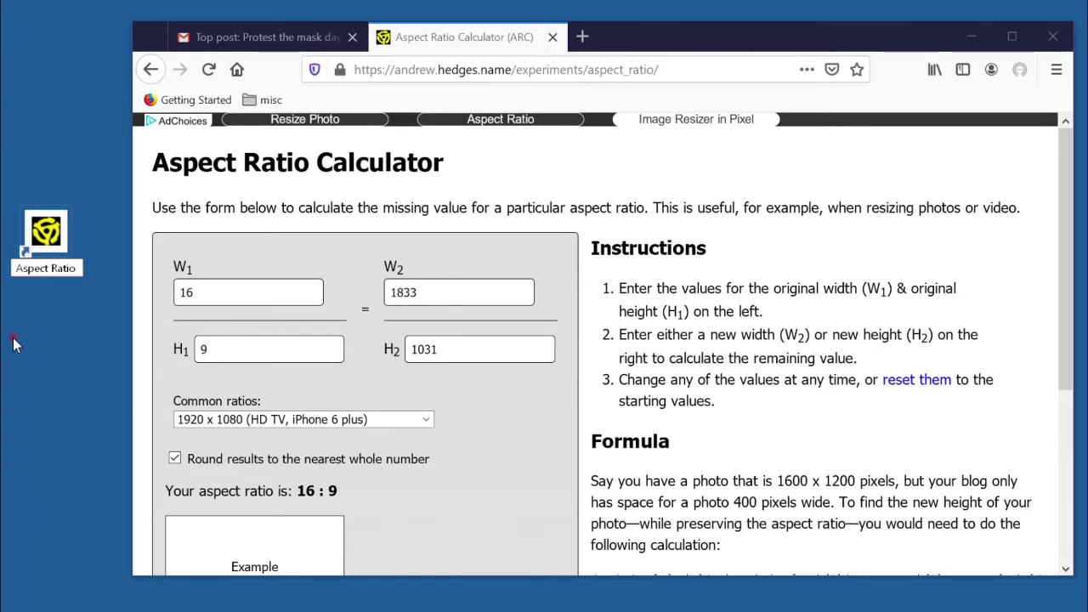
pyautogui.press('Return')
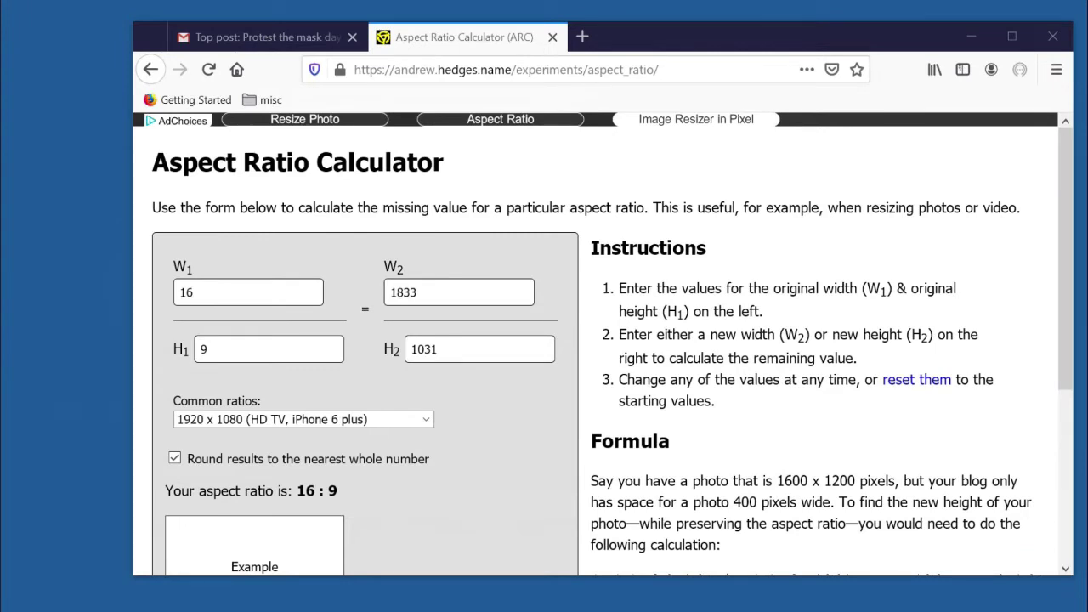
# Shrink the browser to a narrow column showing the W1 and H1 fields, then close it.
pyautogui.moveTo(1073, 263); pyautogui.dragTo(642, 314)
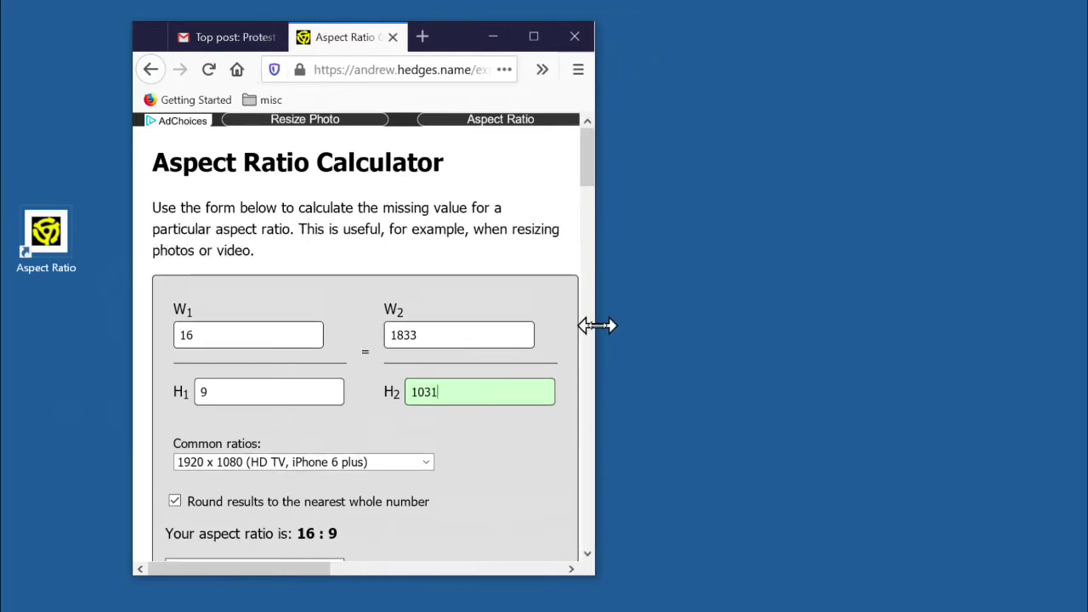
pyautogui.moveTo(642, 315); pyautogui.dragTo(594, 321)
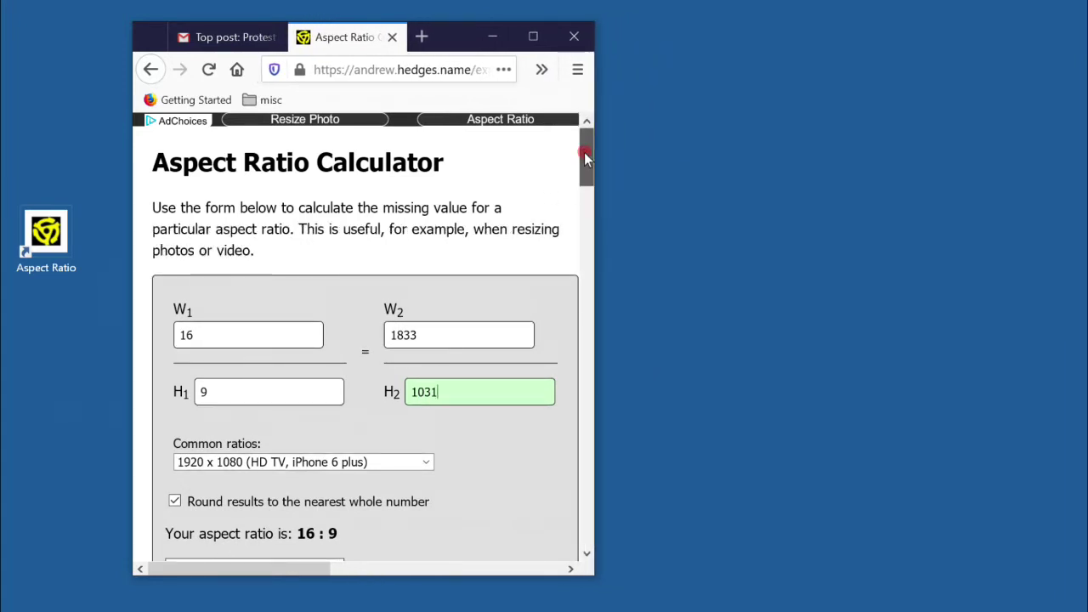
pyautogui.moveTo(584, 152); pyautogui.dragTo(583, 174)
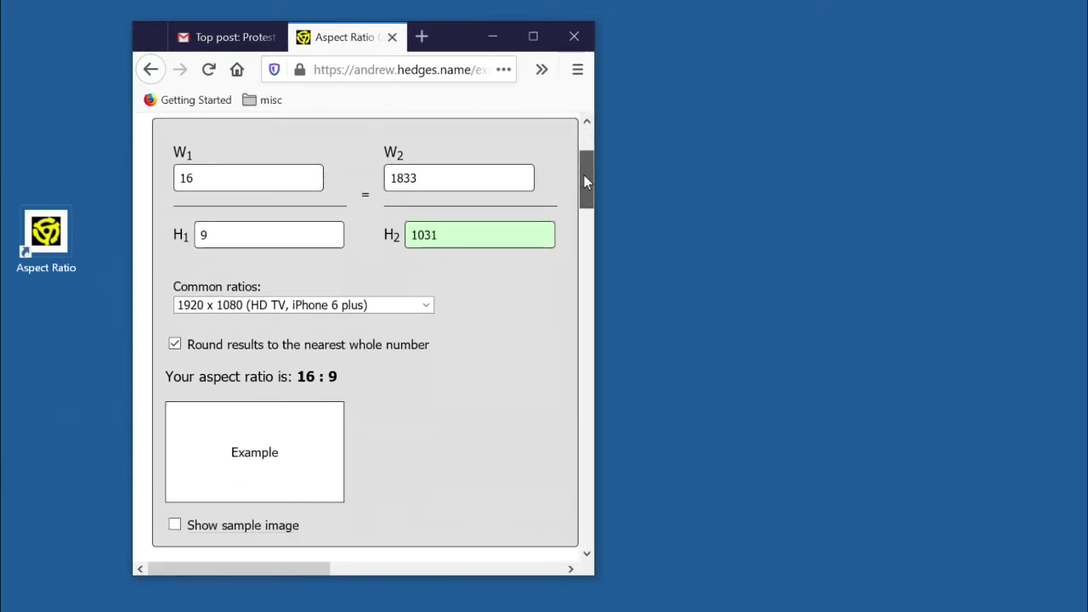
pyautogui.click(199, 177)
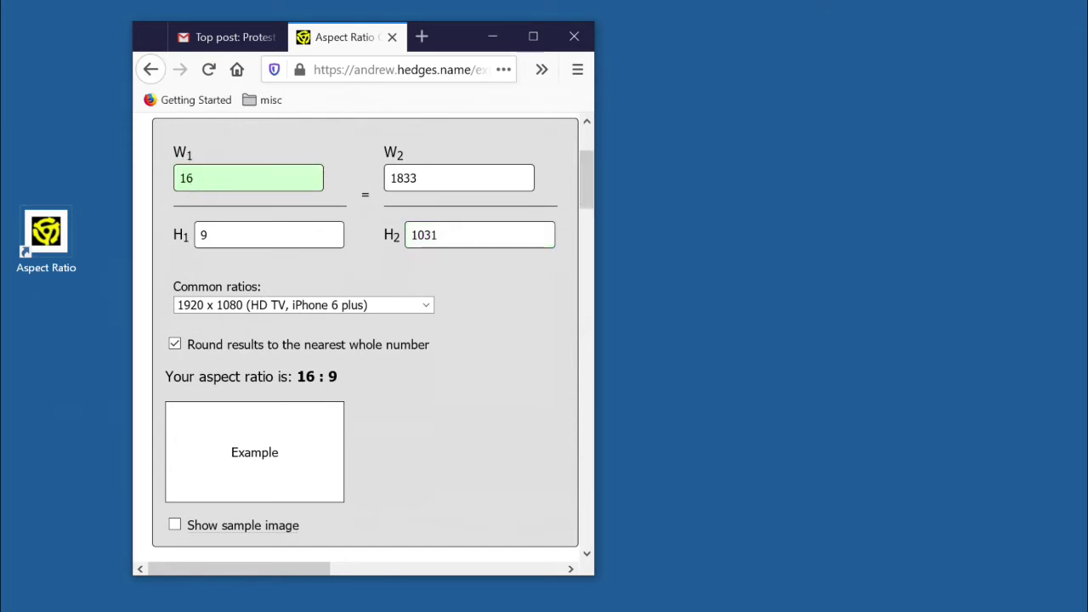
pyautogui.click(213, 236)
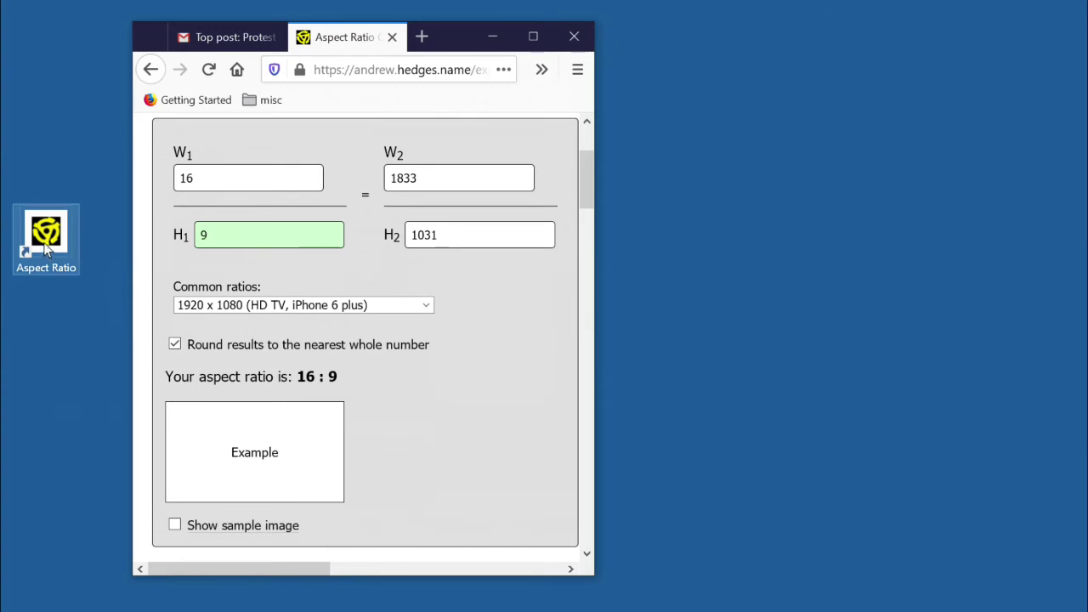
pyautogui.click(574, 36)
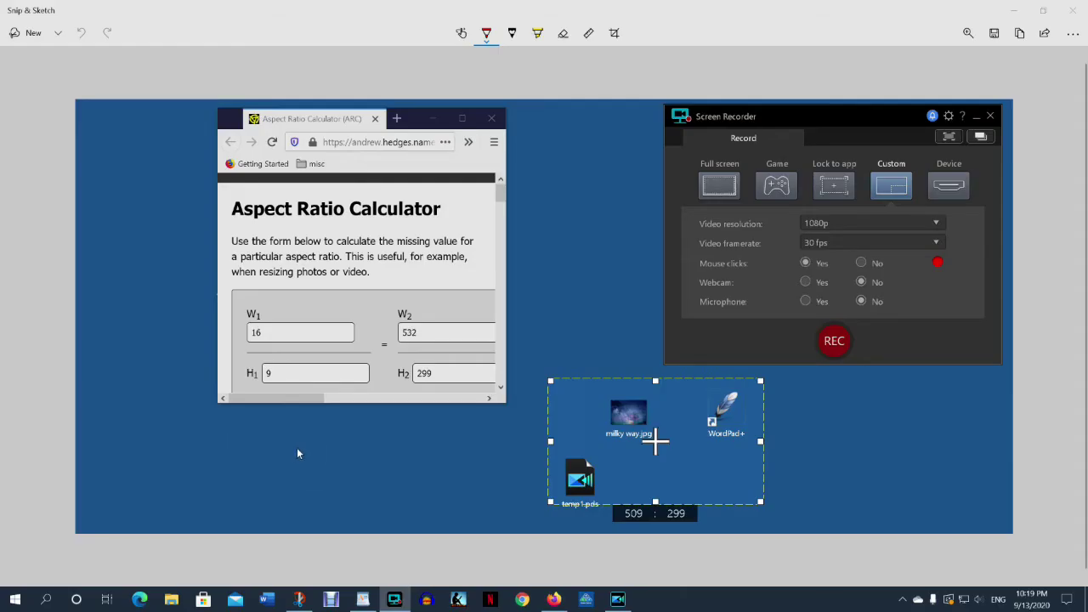